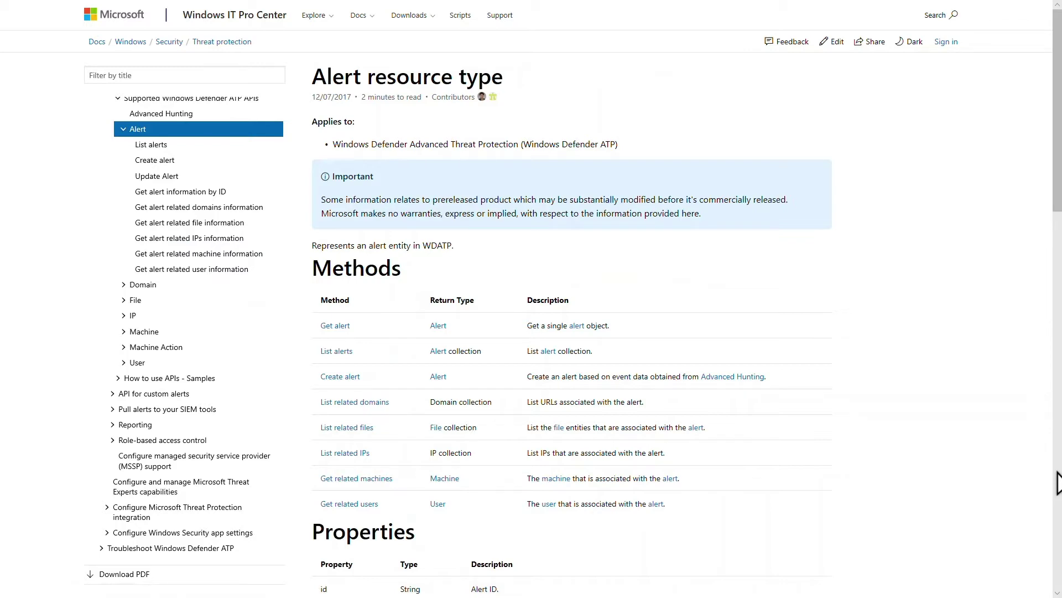
- Scroll the Alert resource type article through its properties to the JSON representation
left_click(1058, 483)
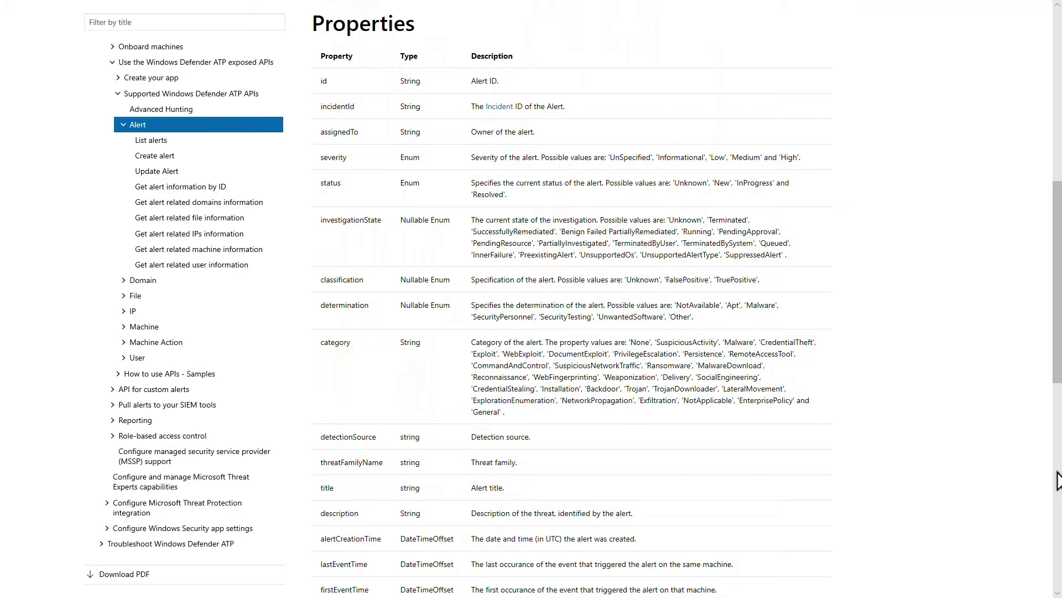
left_click(1058, 483)
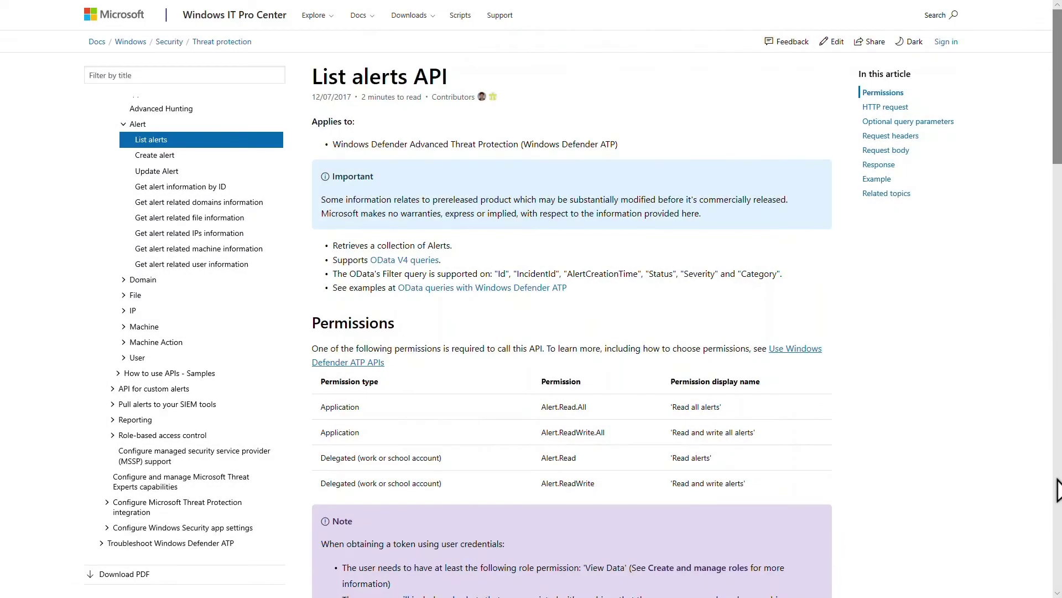
scroll(1060, 491, "down", 8)
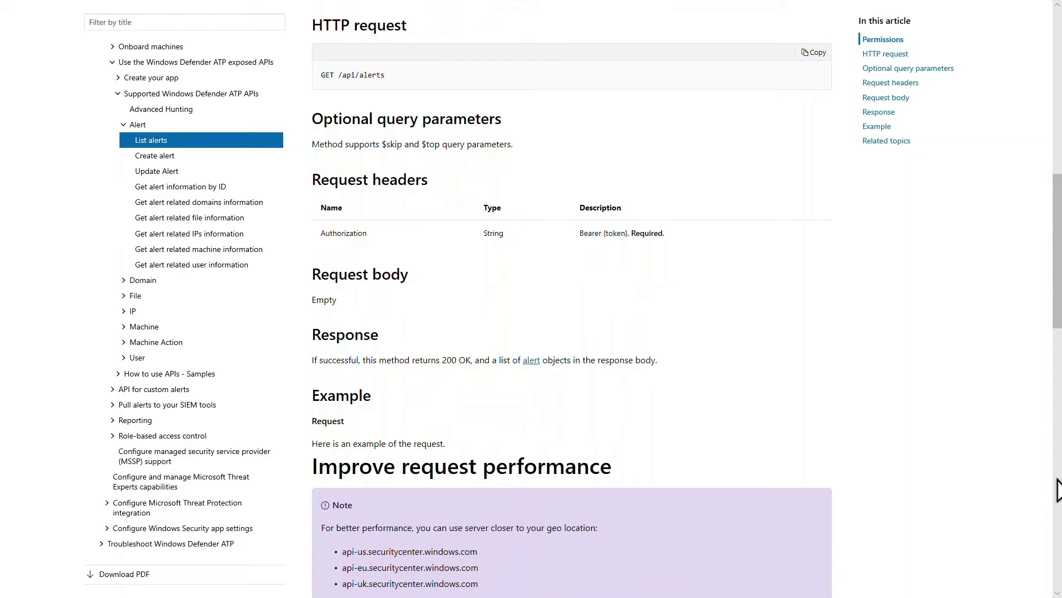
- Scroll the List alerts article to its permissions, HTTP request and Example sections
left_click(1059, 490)
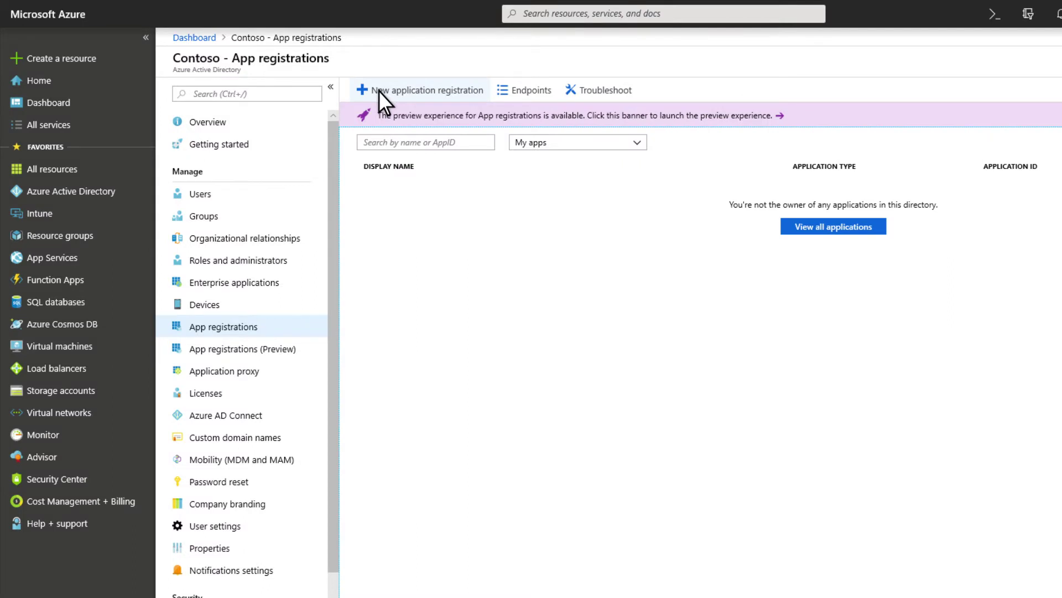
left_click(378, 91)
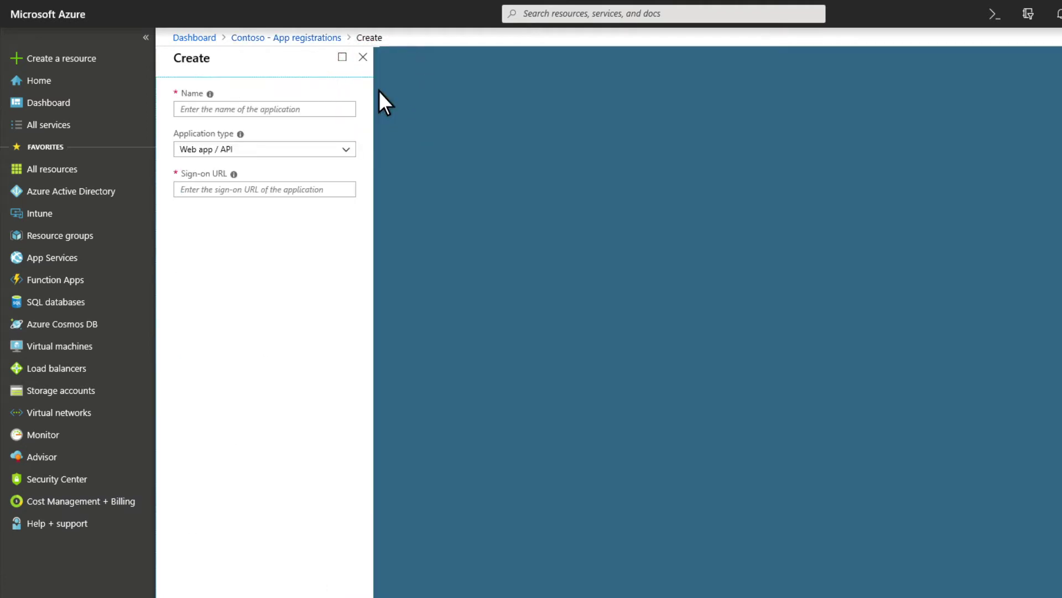
type("WDATPDemoApp")
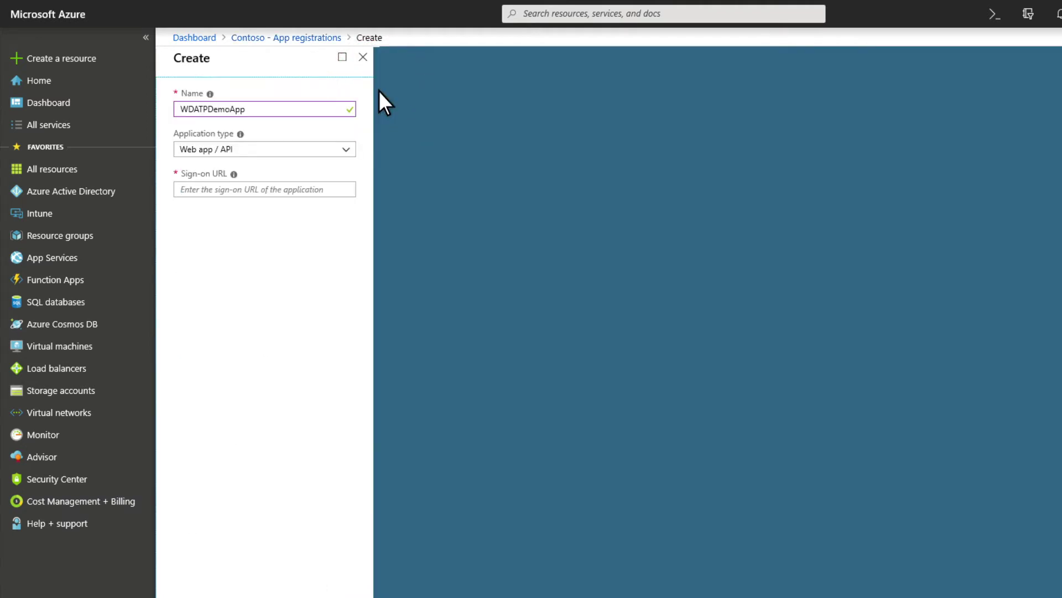
left_click(315, 190)
type("https://contoso.com")
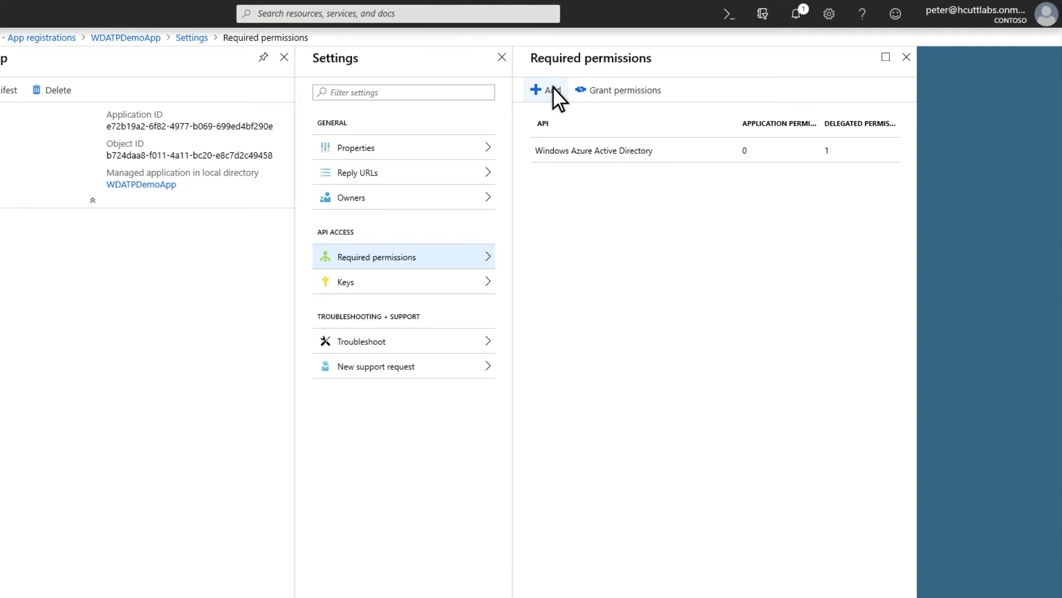
- Add the WindowsDefenderATP 'Read all alerts' permission to WDATPDemoApp and grant it for all accounts
left_click(553, 91)
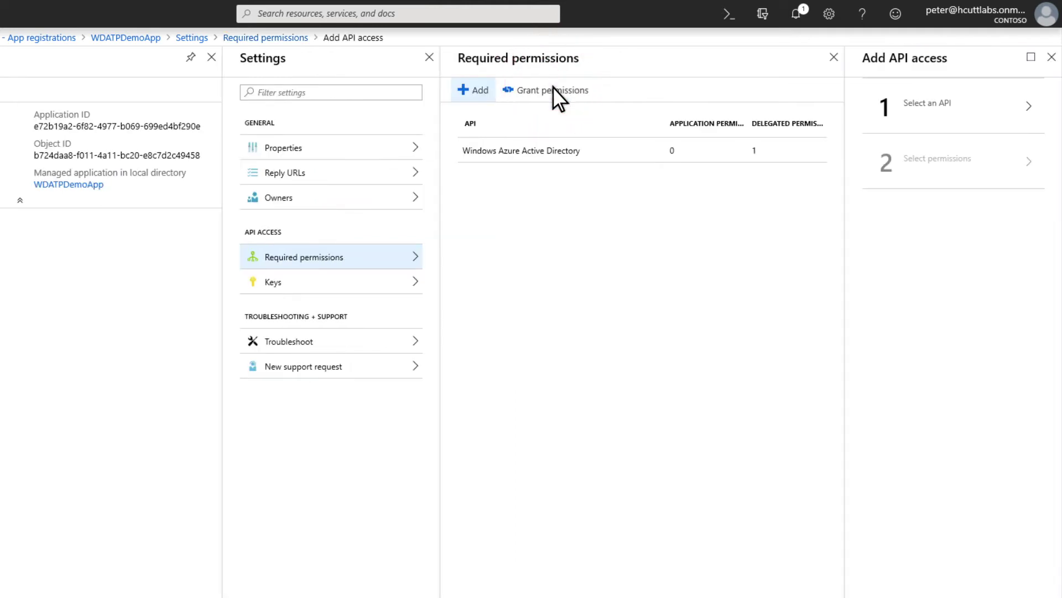
left_click(898, 113)
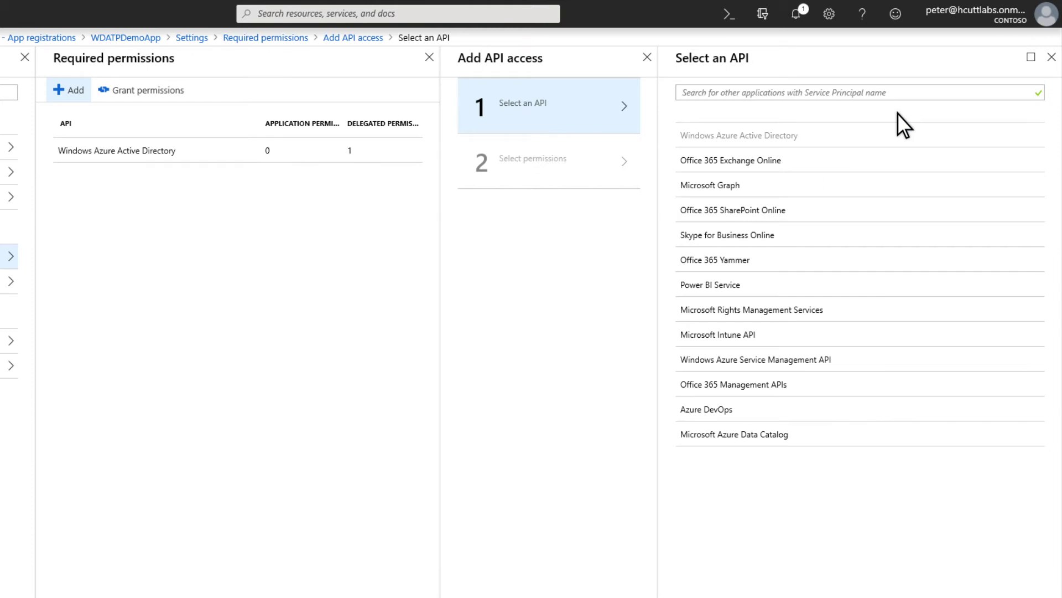
type("WindowsDefenderATP")
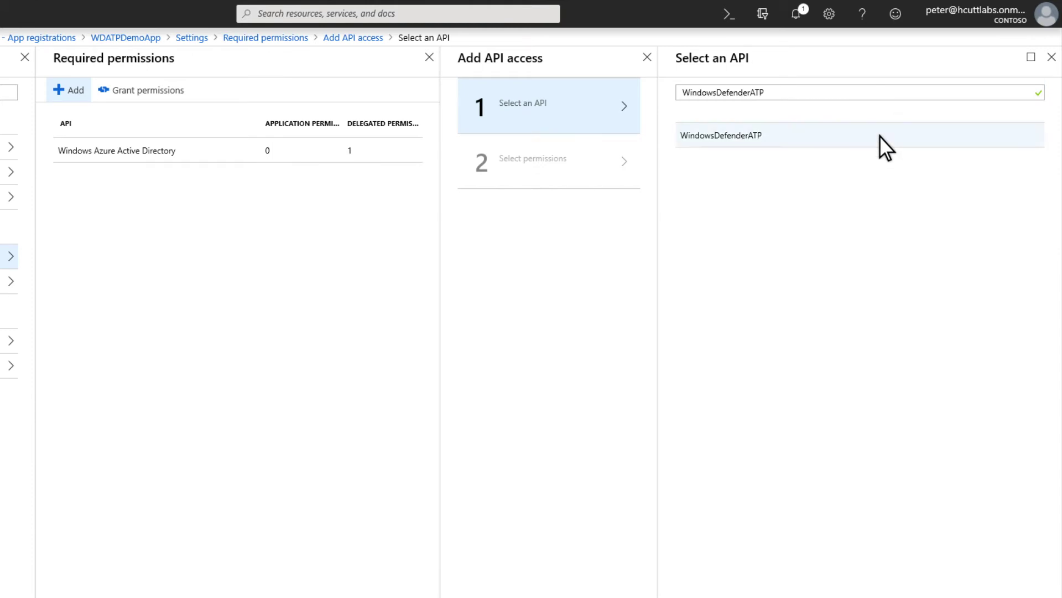
left_click(880, 135)
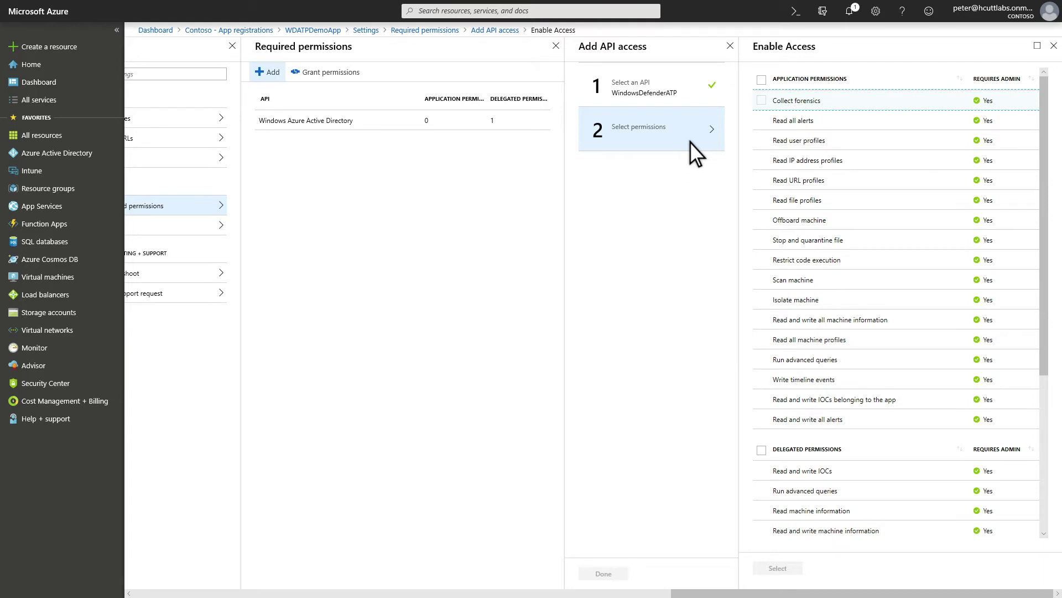
left_click(761, 121)
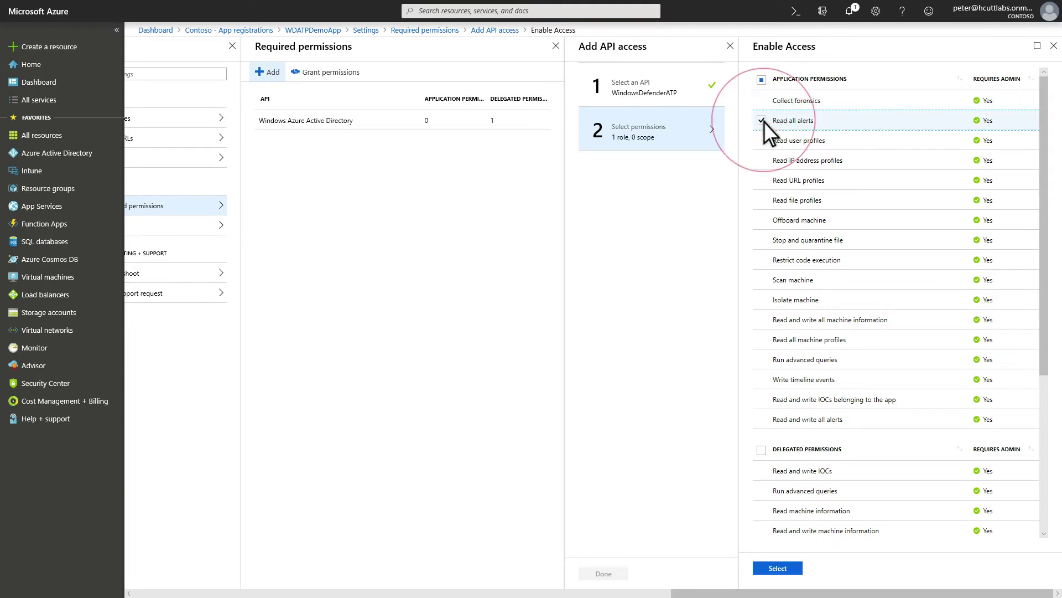
left_click(793, 568)
left_click(917, 575)
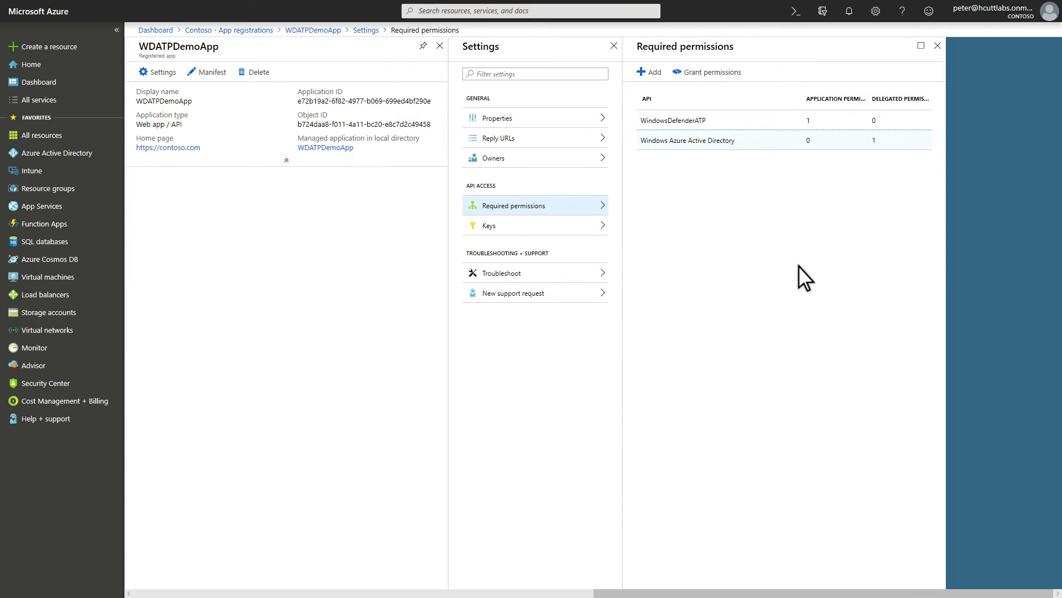
left_click(691, 72)
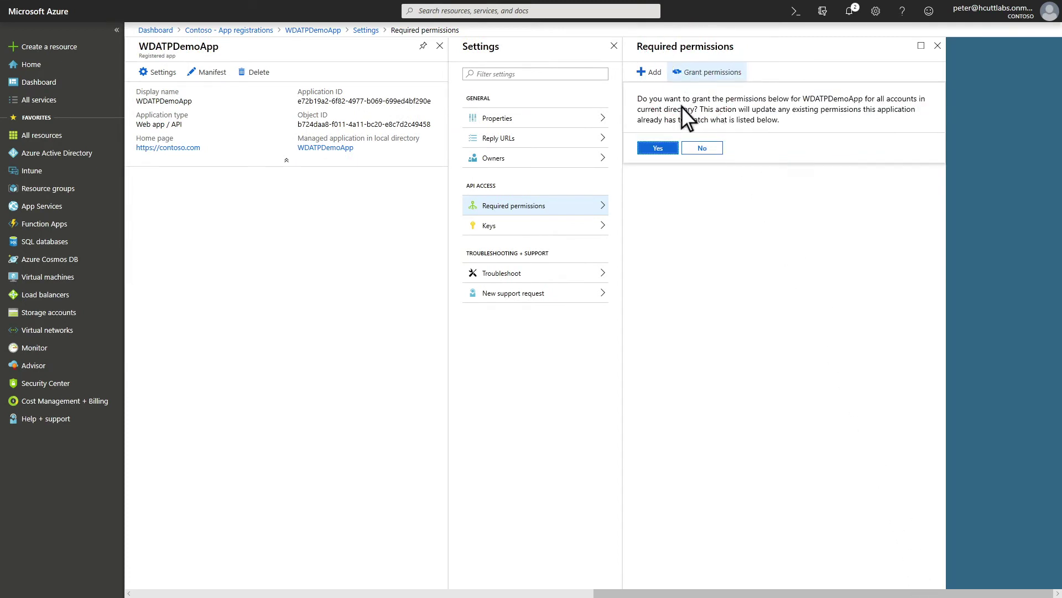
left_click(658, 149)
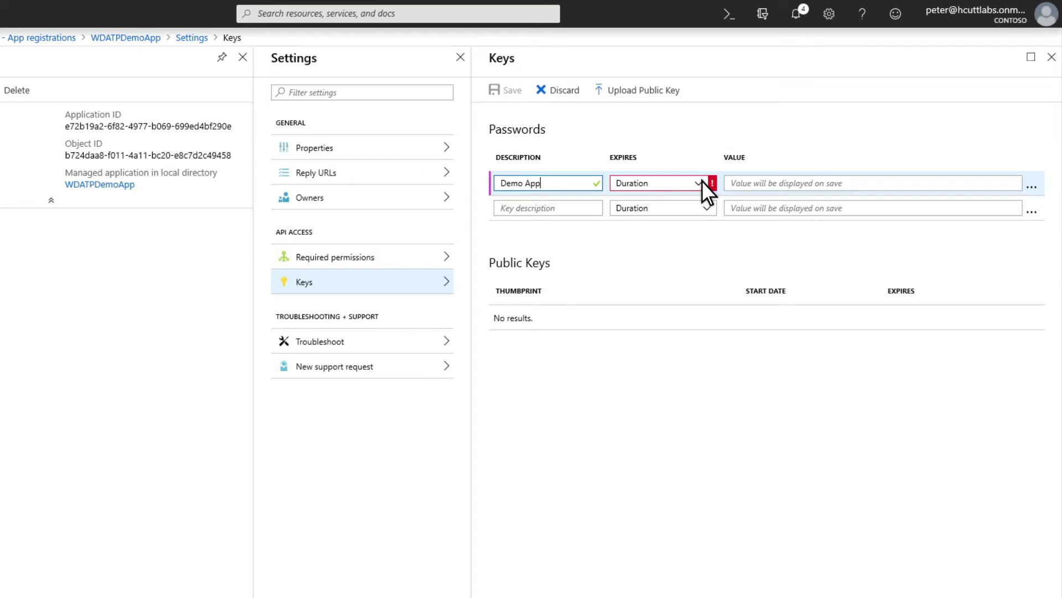
- Set the Demo App key to expire in 1 year and save it to reveal its value
left_click(702, 182)
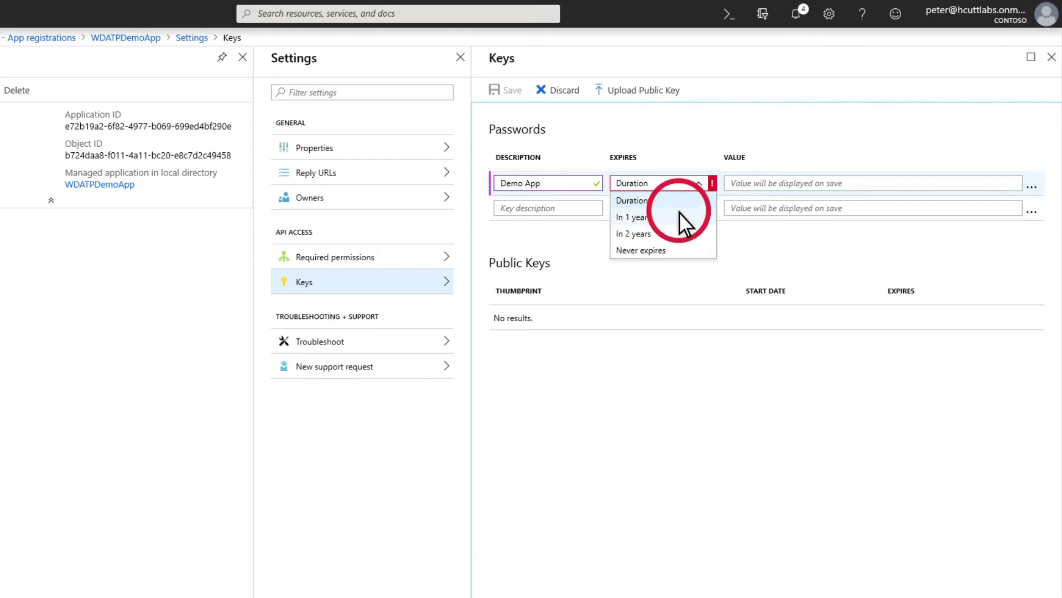
left_click(679, 215)
left_click(508, 89)
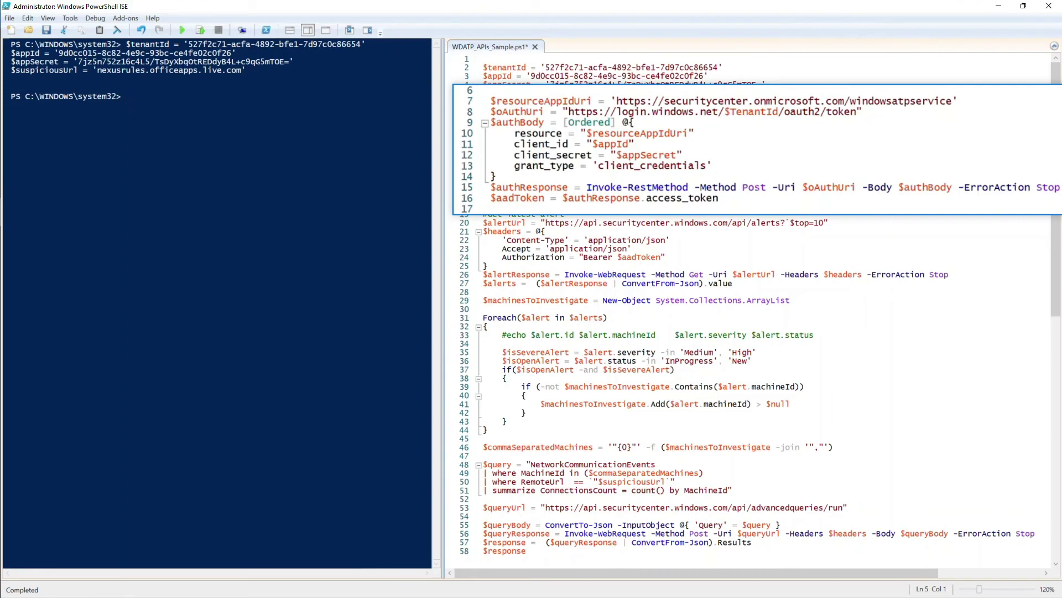
- Run the authentication block to obtain an OAuth token stored in $aadToken
key("F8")
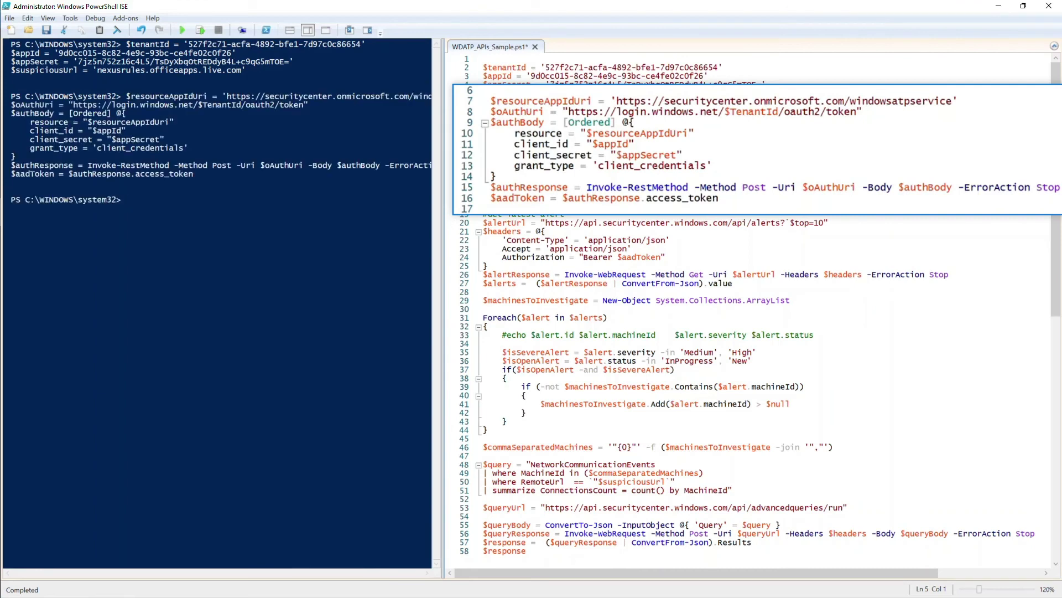